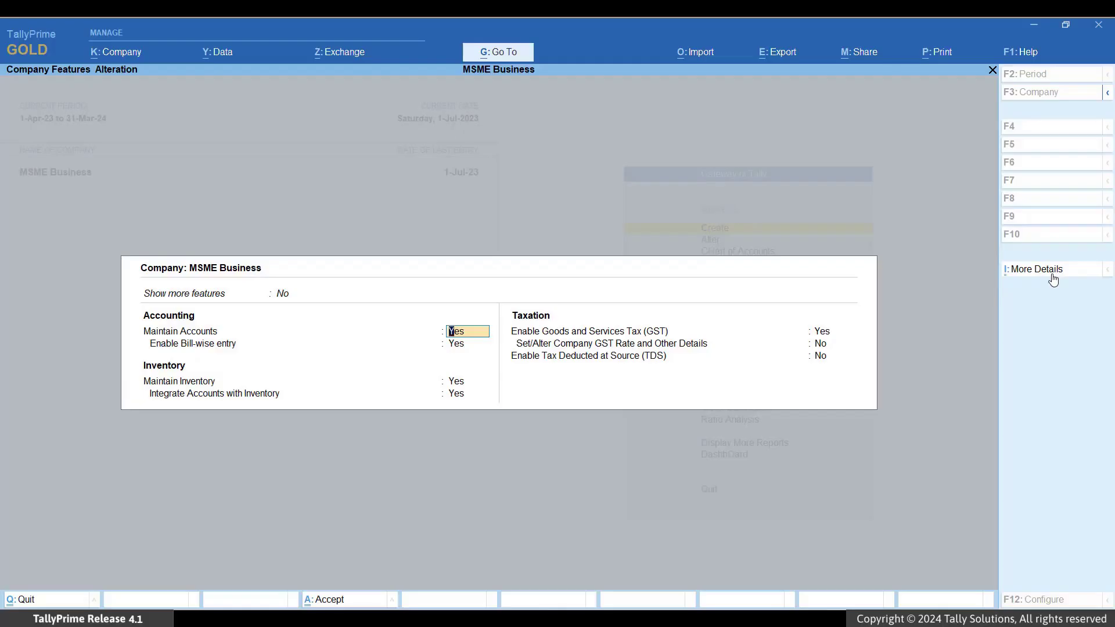
In the company's MSME Registration Details, set the type of enterprise to Micro and enter the UDYAM registration number
left_click(1049, 275)
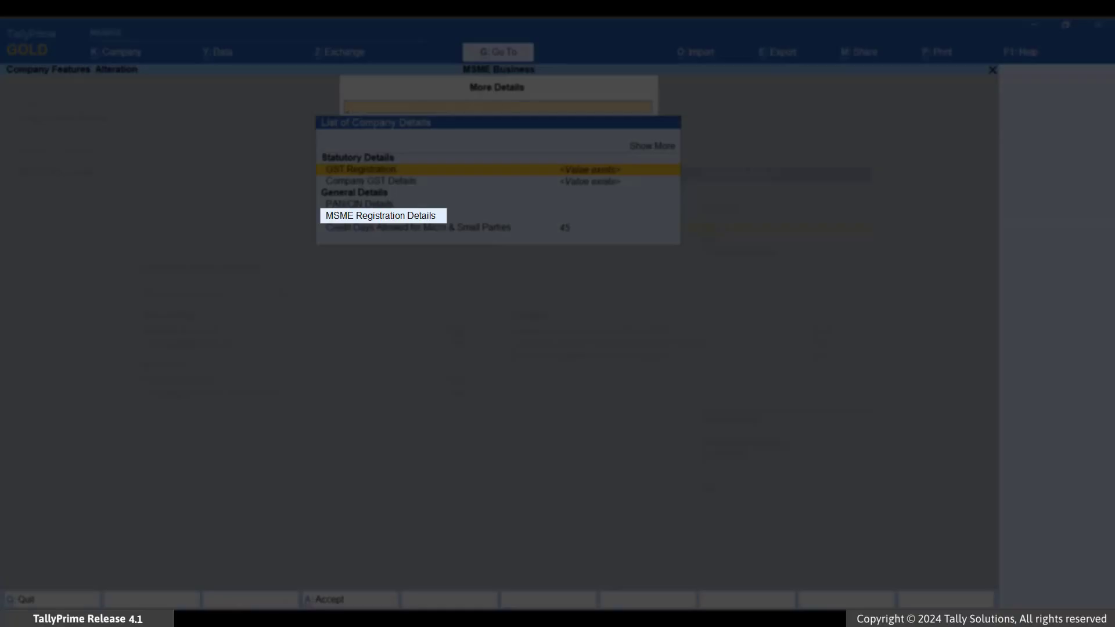
key("Down")
key("Down")
key("Down")
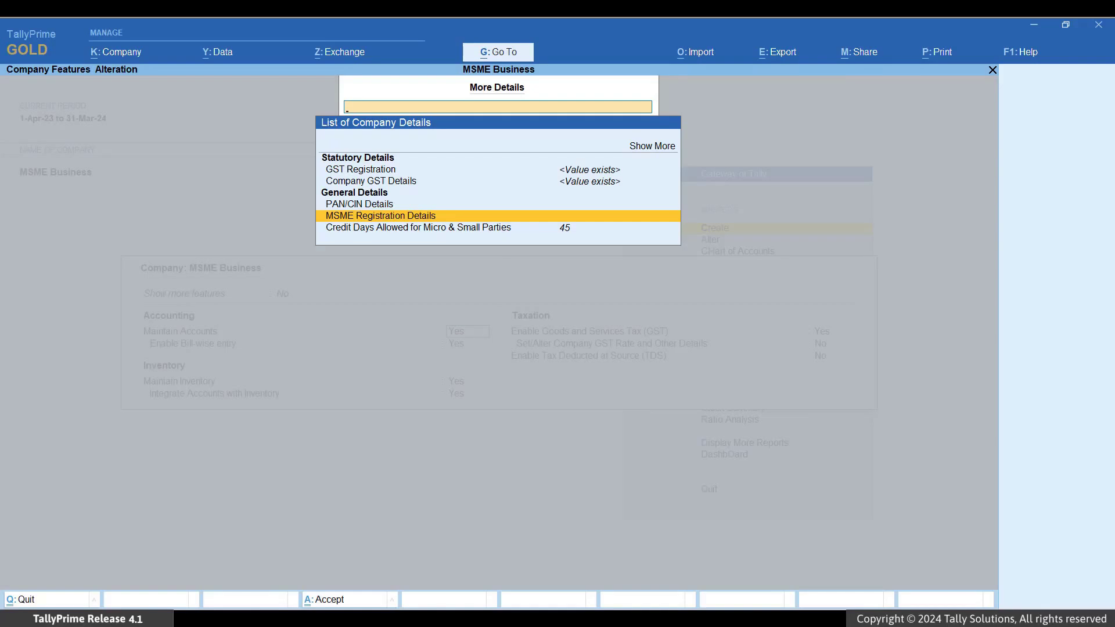
key("Return")
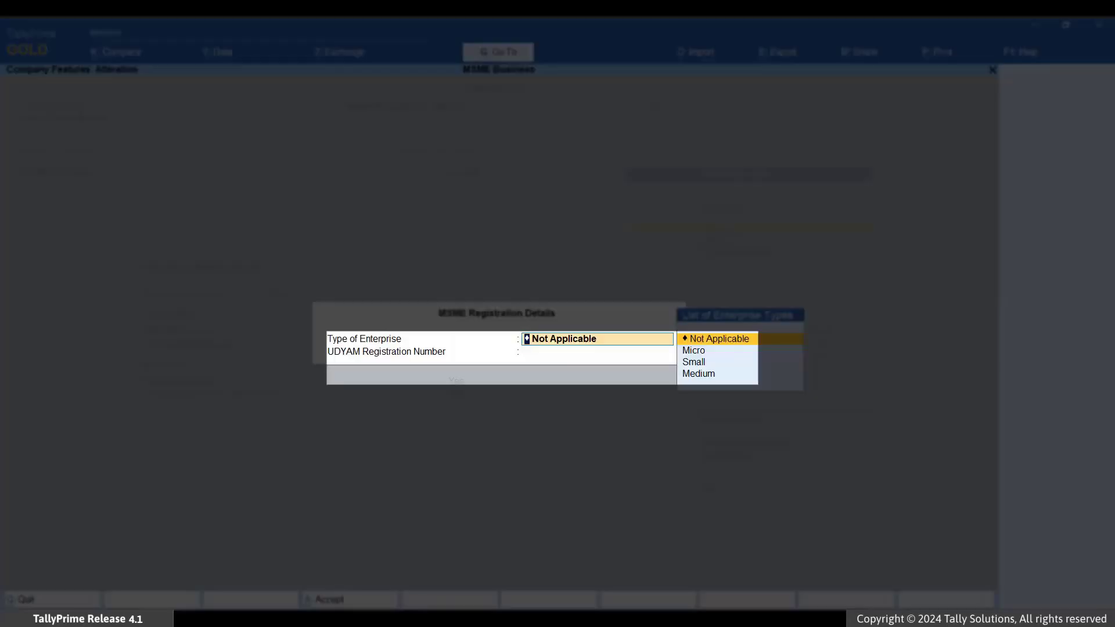
key("Down")
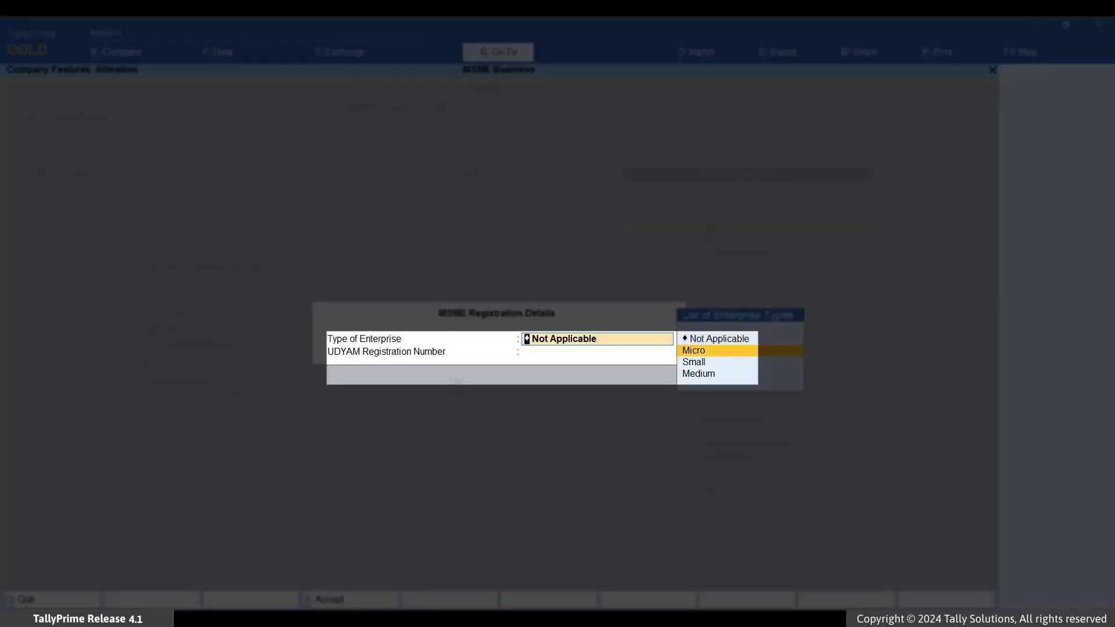
key("Return")
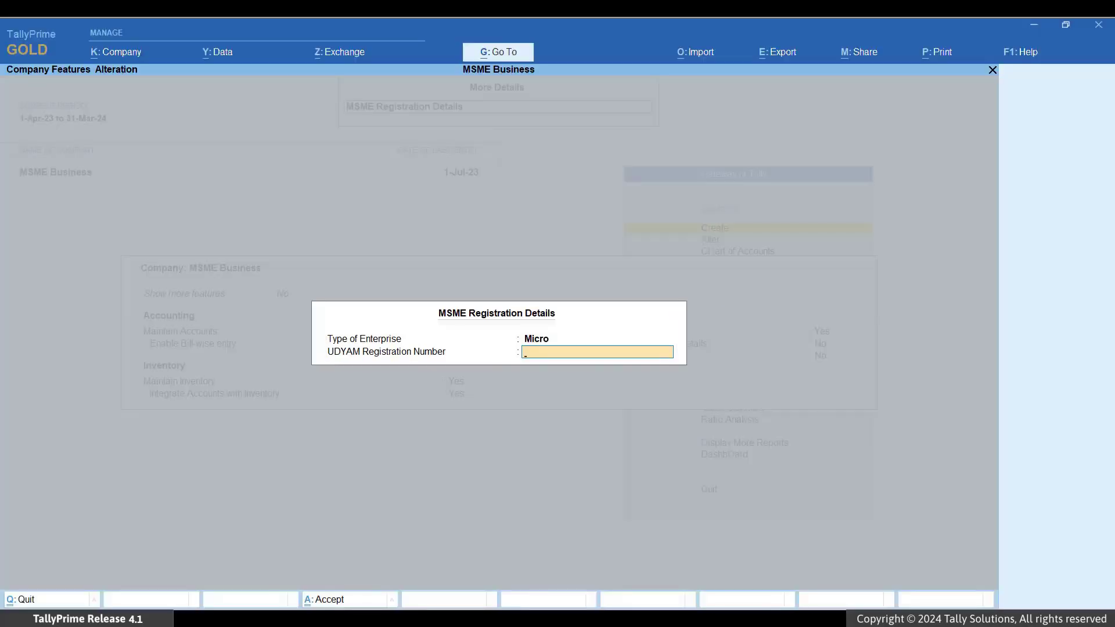
type("UDYAM-KA-01-1234567")
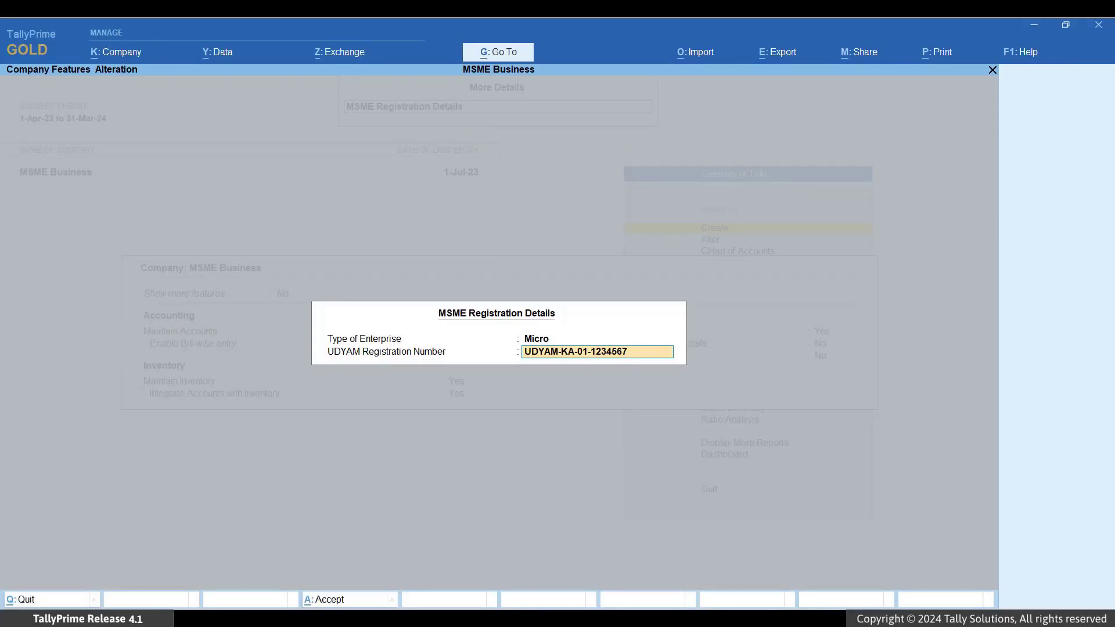
key("Return")
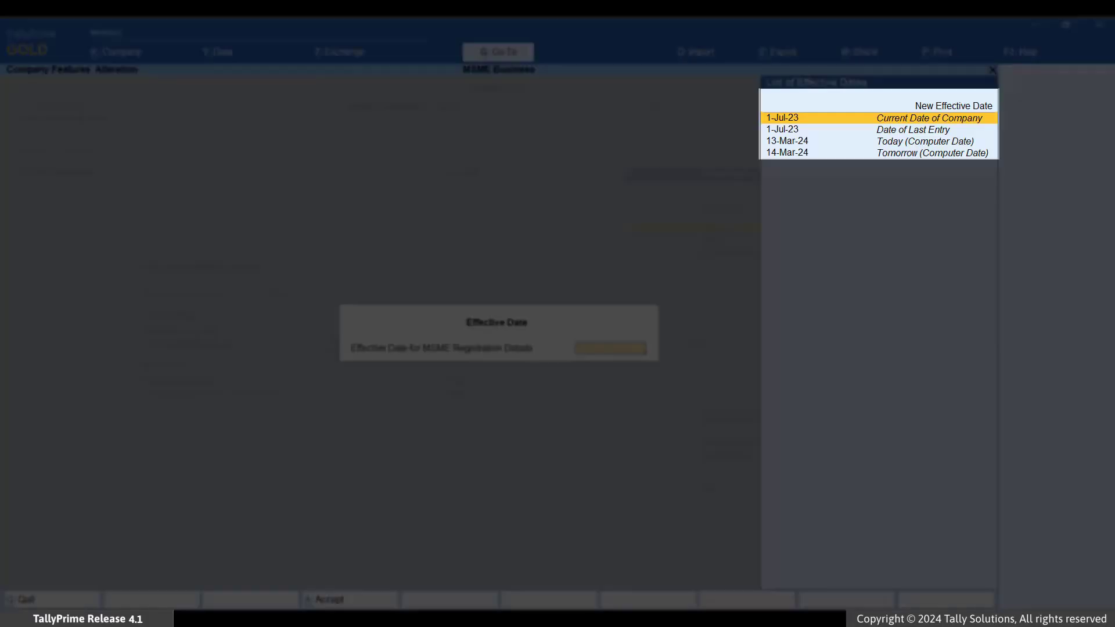
Set a new effective date of 1-Jun-23 for the MSME registration details and save the company features
key("Up")
key("Return")
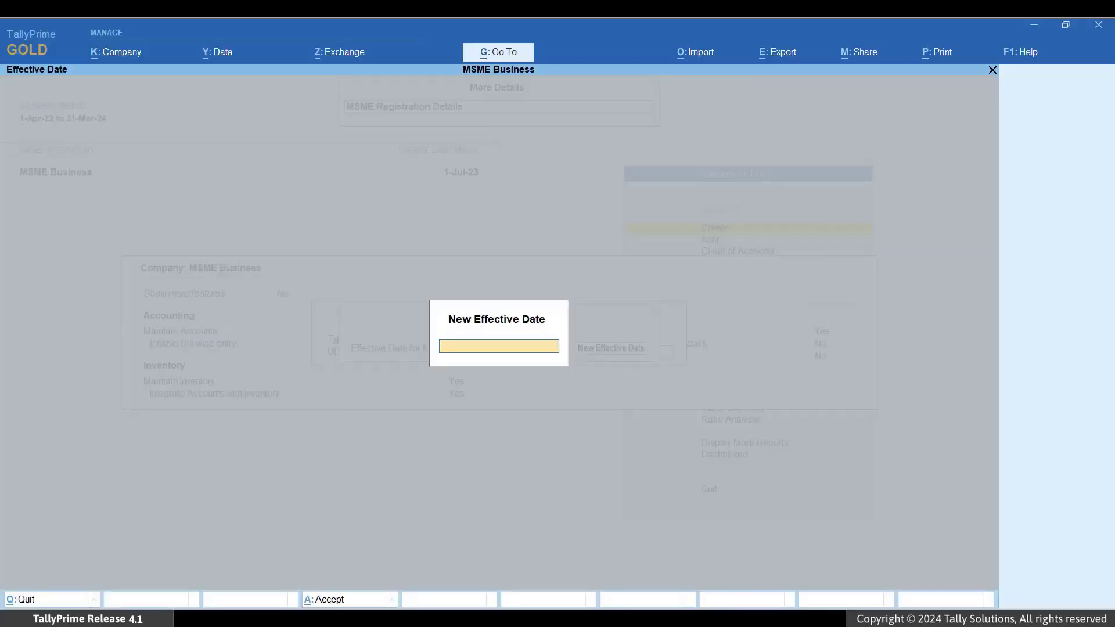
type("1-JUN-23")
key("Return")
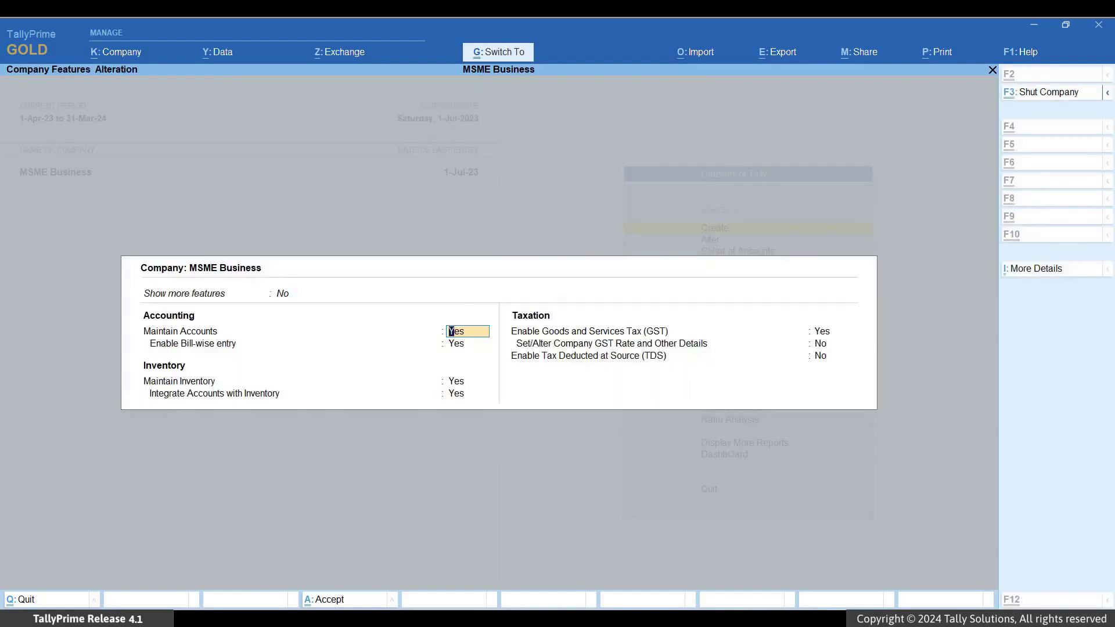
key("ctrl+a")
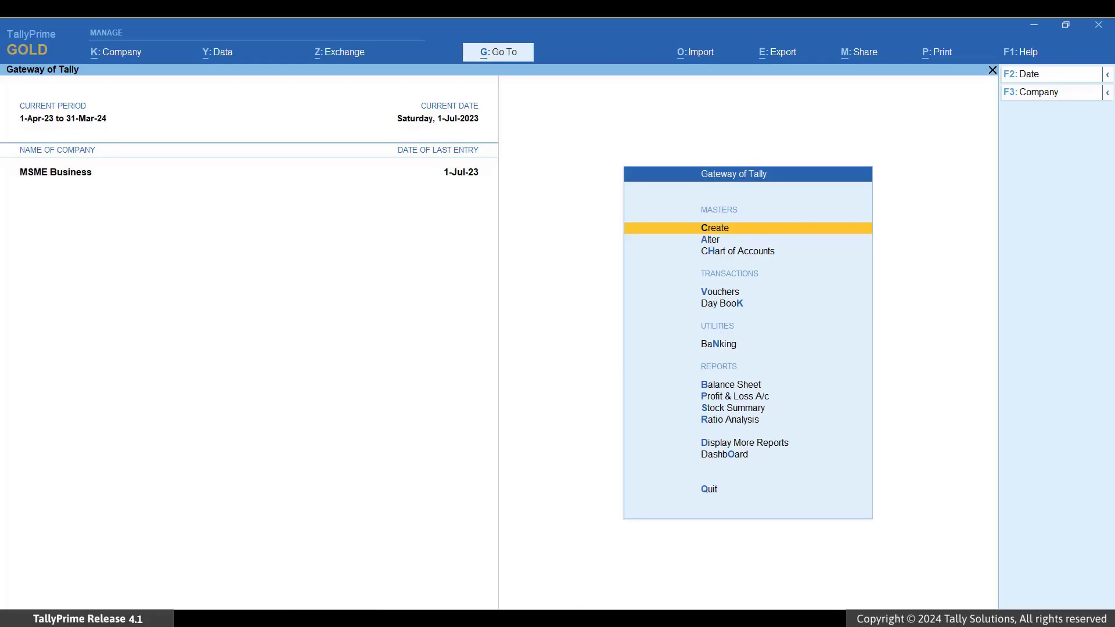
Reopen the company's MSME Registration Details and change the type of enterprise to Small, keeping the registration number
key("F11")
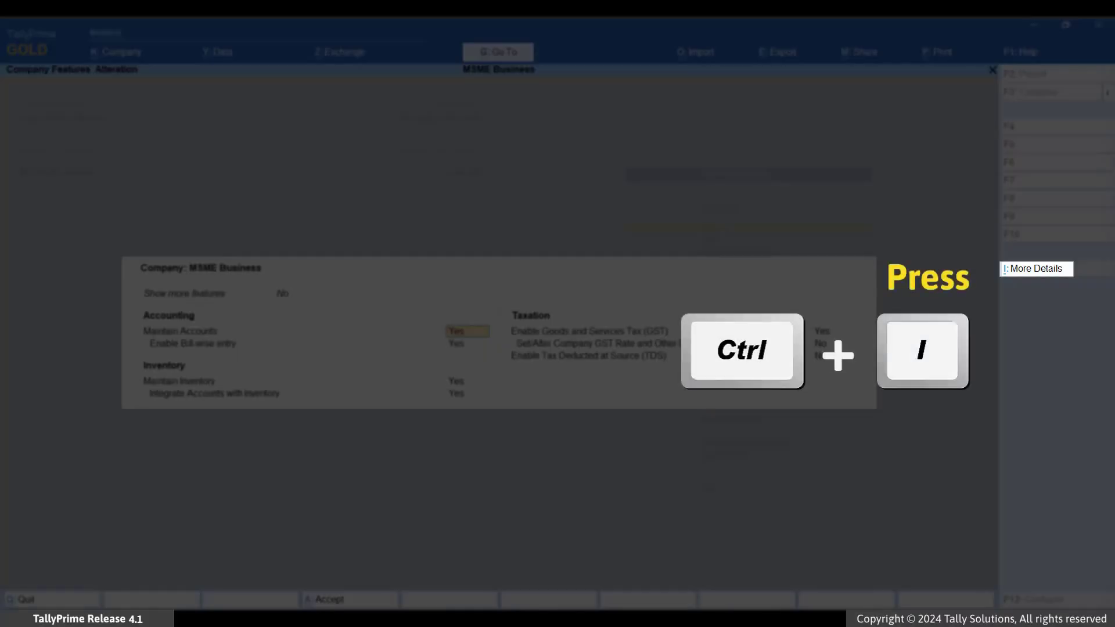
key("ctrl+i")
key("Down")
key("Down")
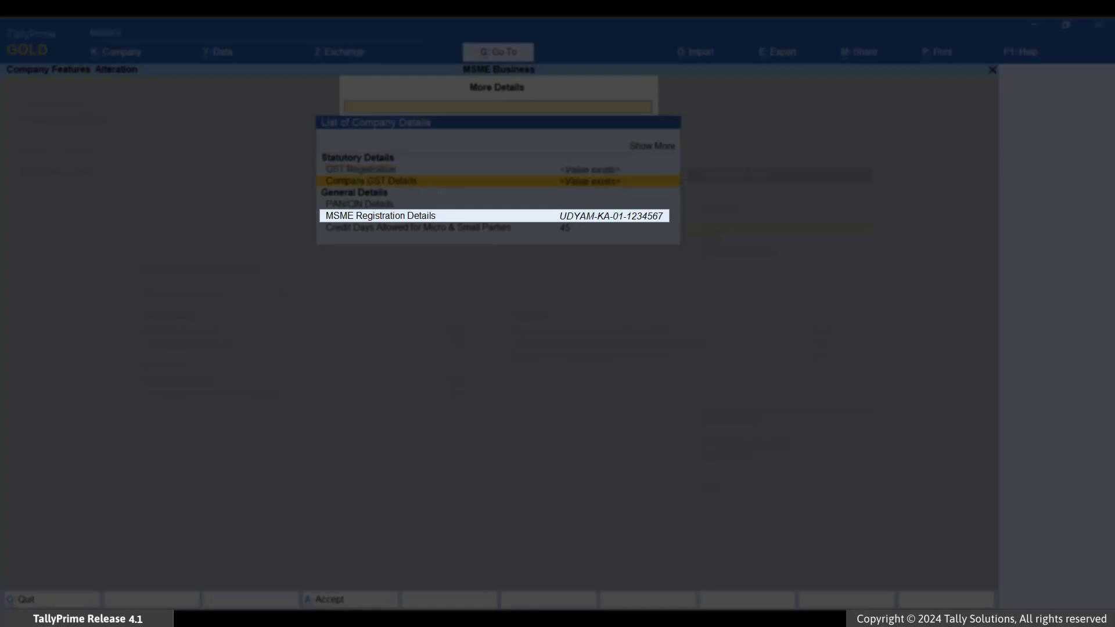
key("Down")
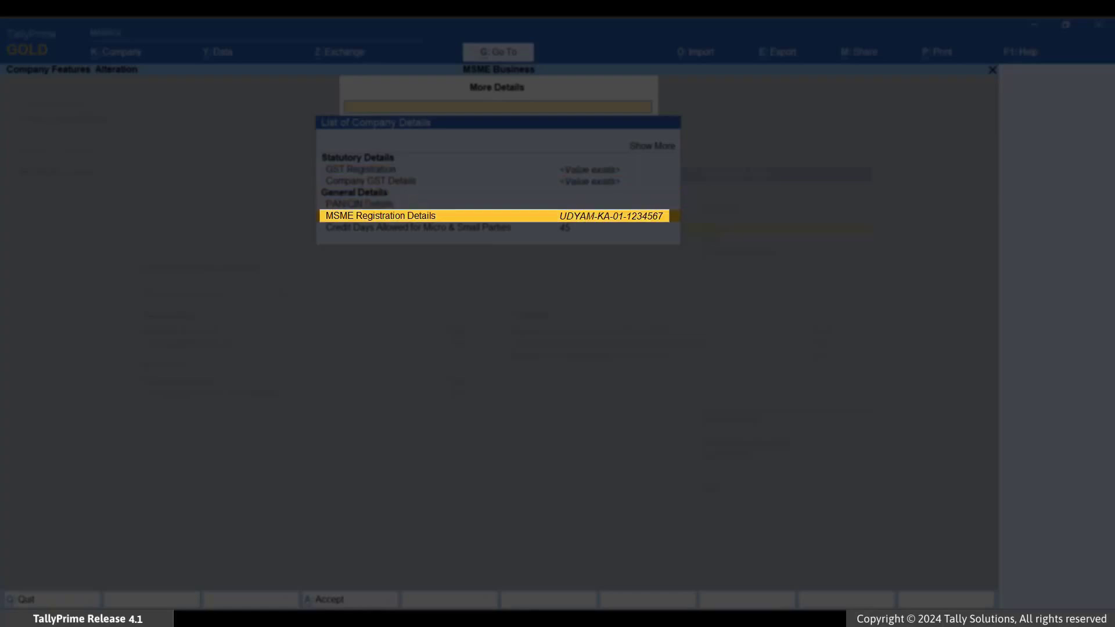
key("Return")
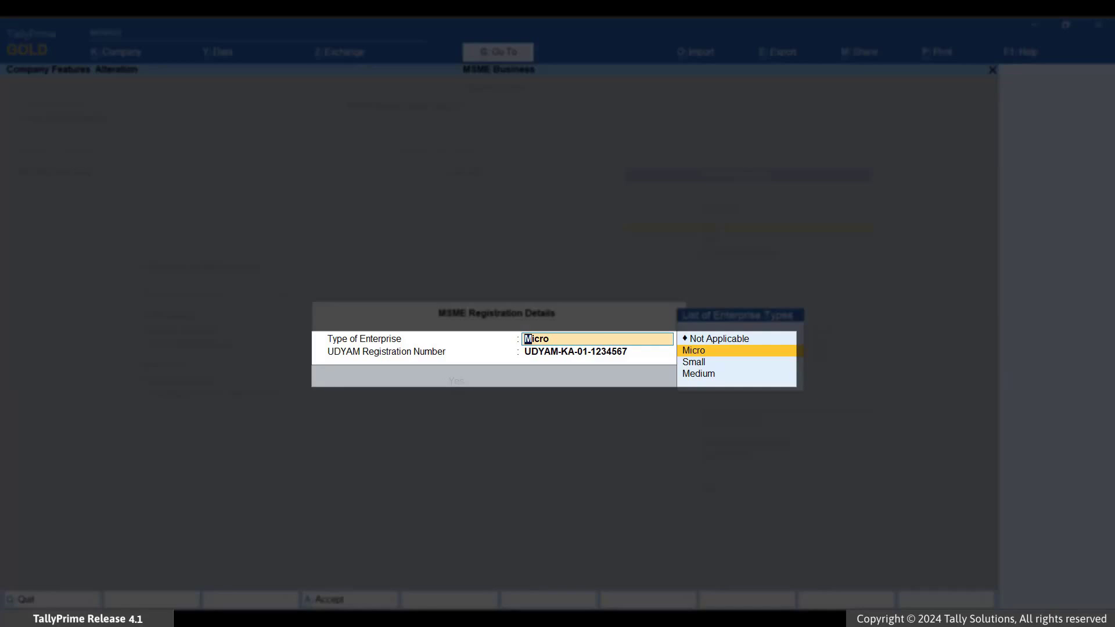
key("Down")
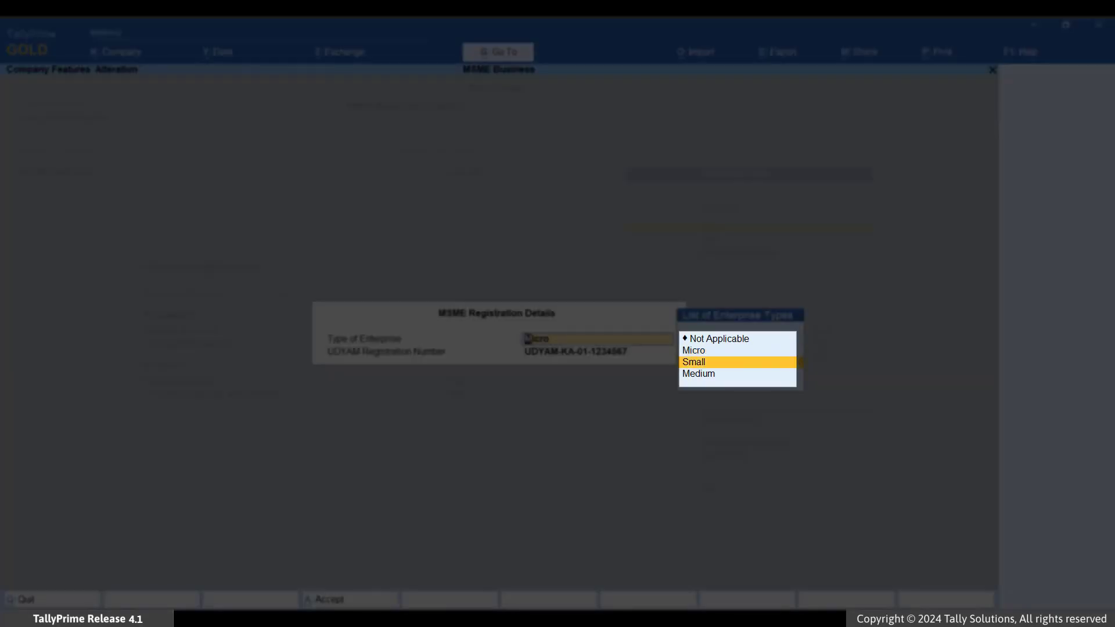
key("Return")
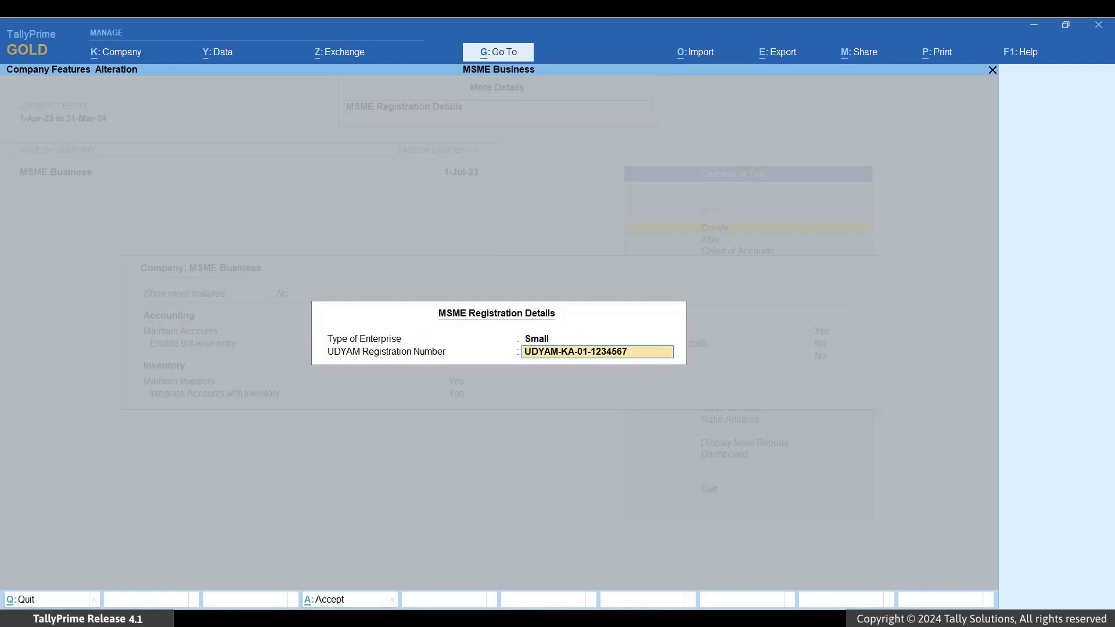
key("Return")
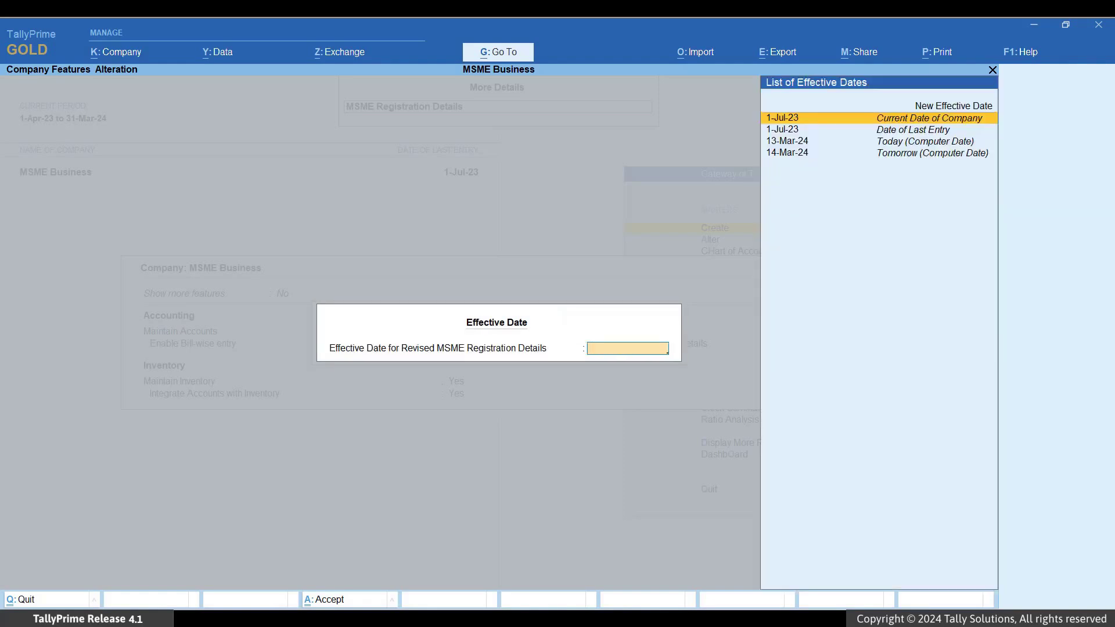
Set a new effective date of 1-Aug-23 for the revised MSME registration details and save the company features
key("Up")
key("Return")
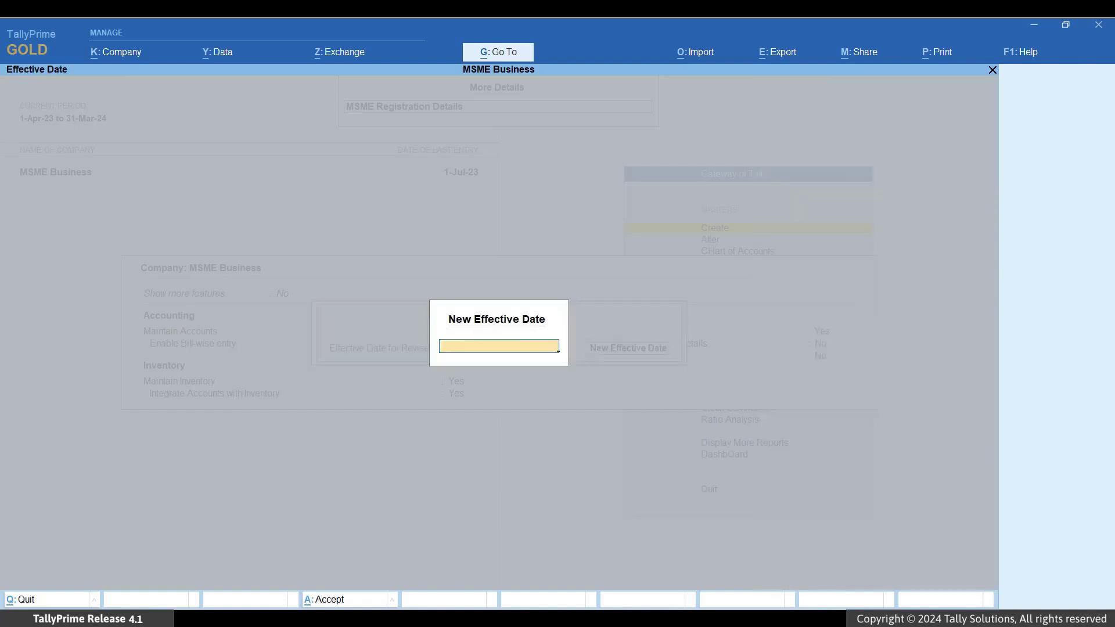
type("1-aug-23")
key("Return")
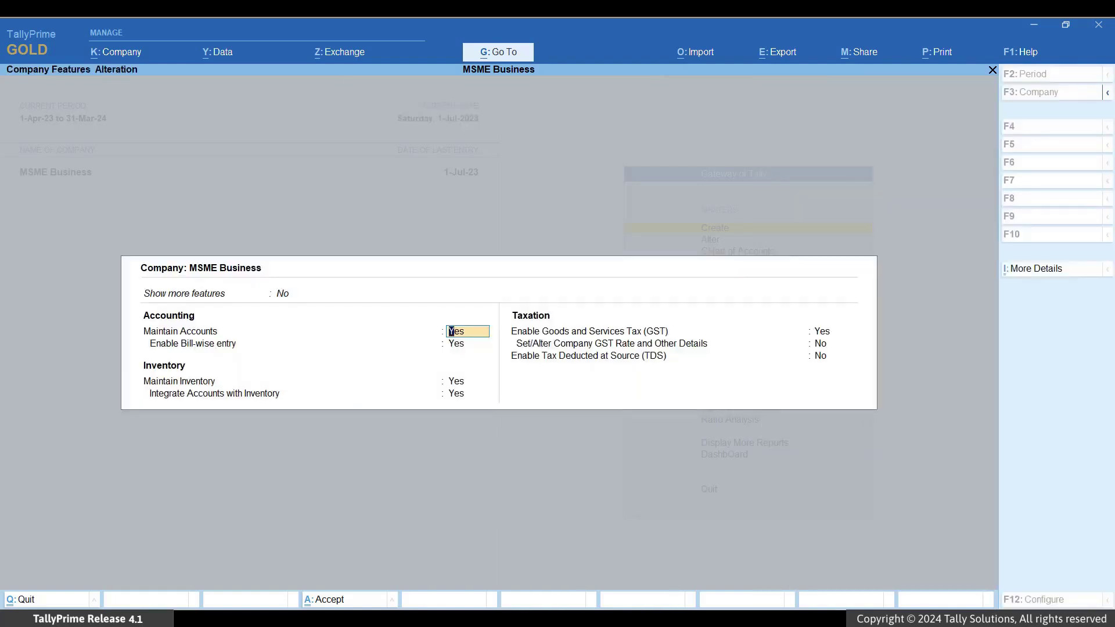
key("ctrl")
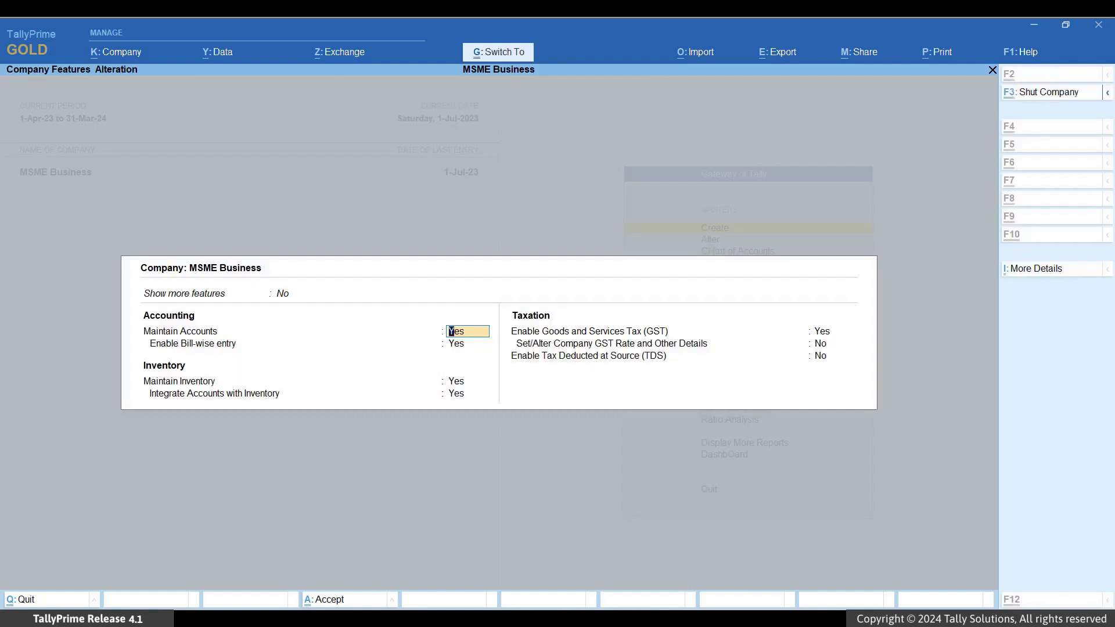
key("ctrl+a")
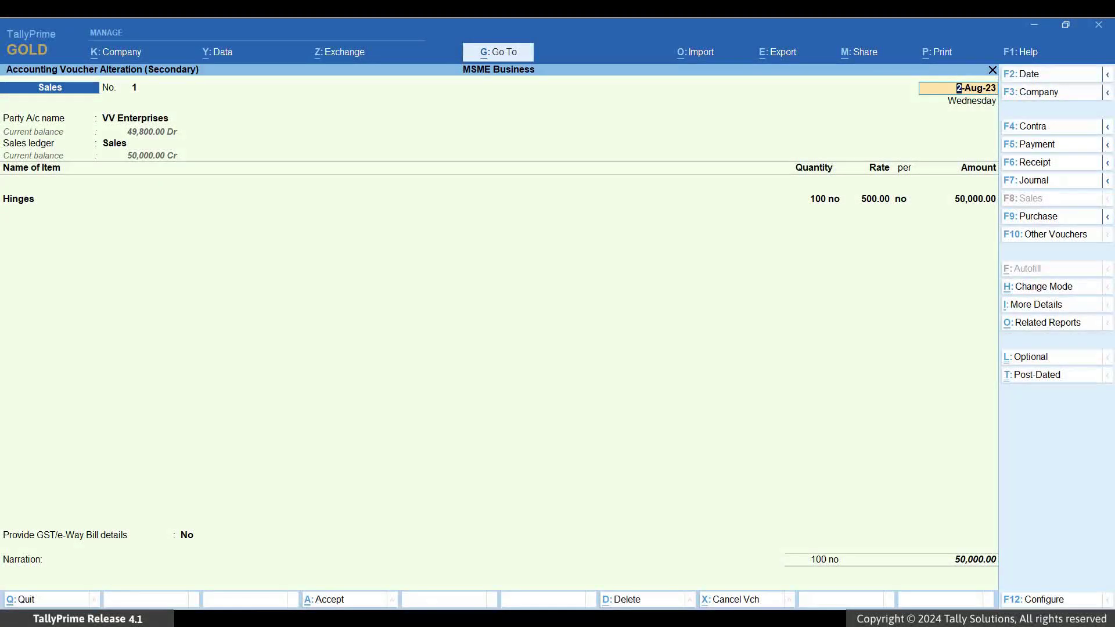
In the print configuration of the current sales voucher, set Show UDYAM Reg No. & Enterprise Type to Yes and save
key("alt+p")
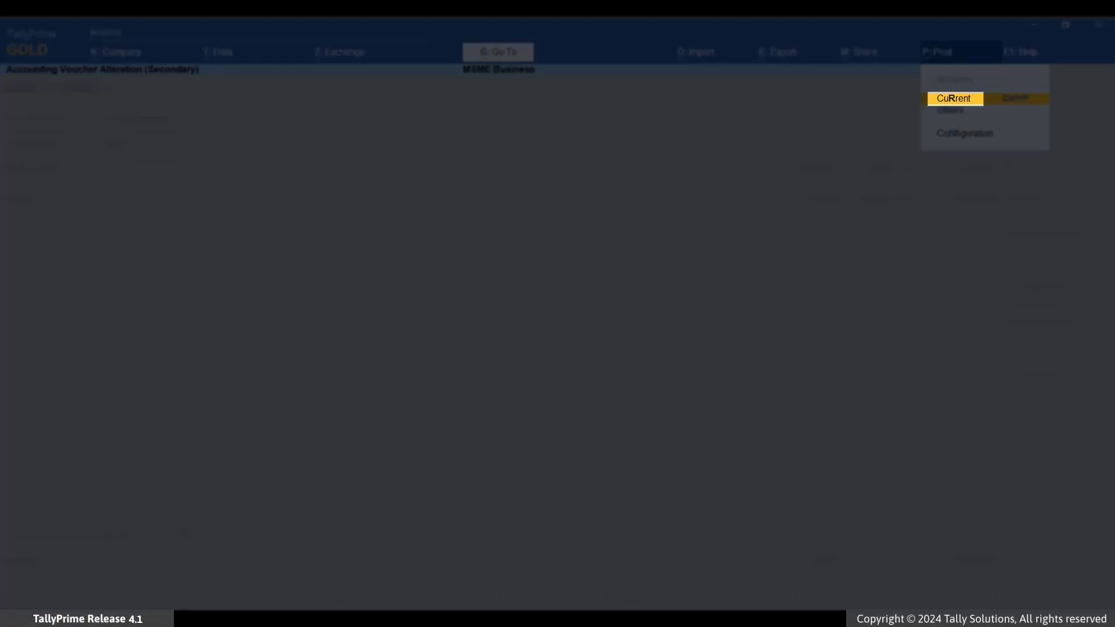
key("r")
key("c")
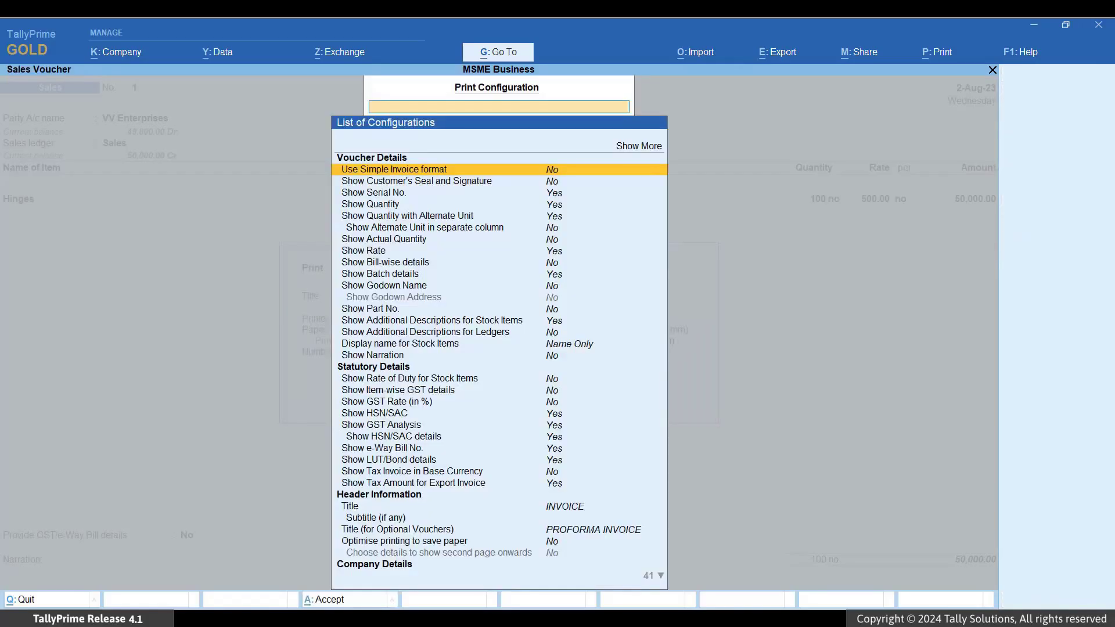
key("Down")
key("Down")
key("Down")
key("Down")
key("Down")
key("Down")
key("Down")
key("Down")
key("Down")
key("Down")
key("Down")
key("Down")
key("Down")
key("Down")
key("Down")
key("Down")
key("Down")
key("Down")
key("Down")
key("Down")
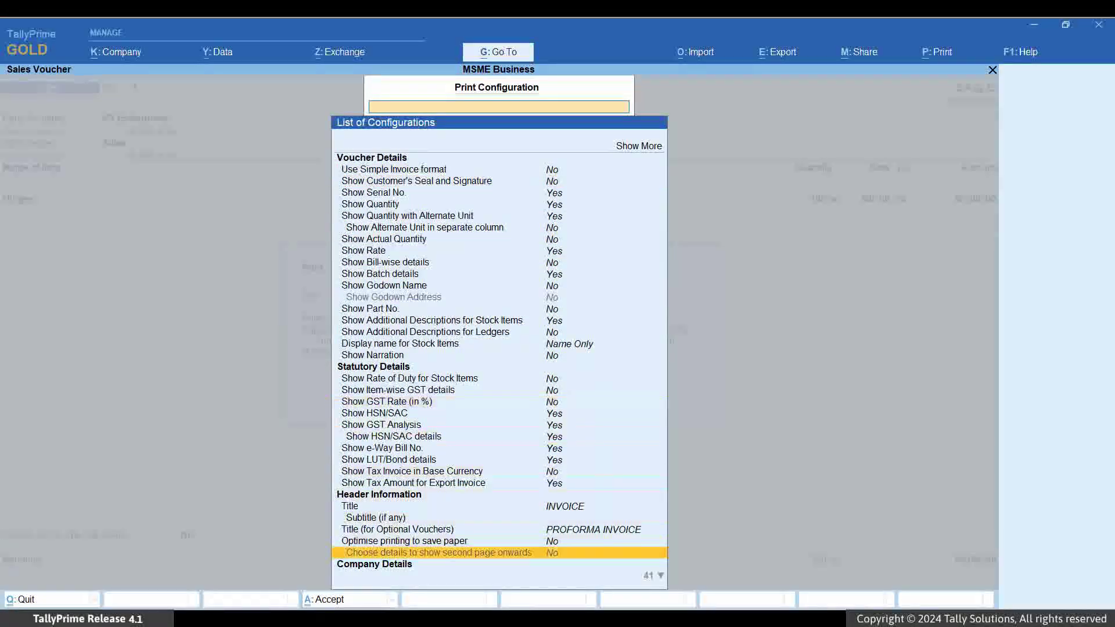
key("Down")
key("Down")
key("Down")
key("Down")
key("Down")
key("Down")
key("Down")
key("Down")
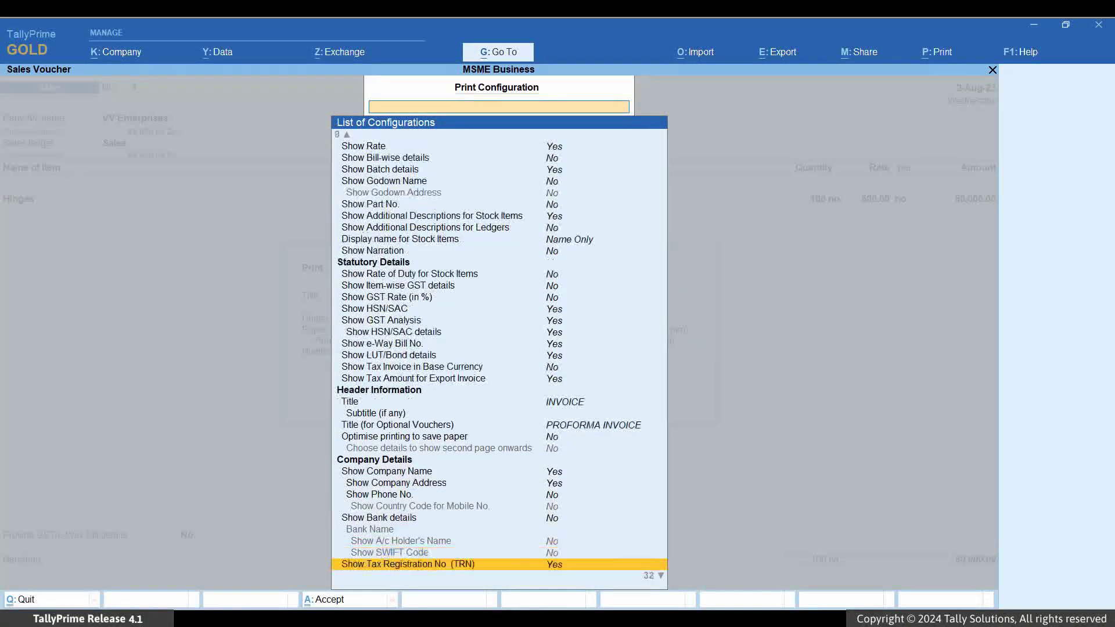
key("Down")
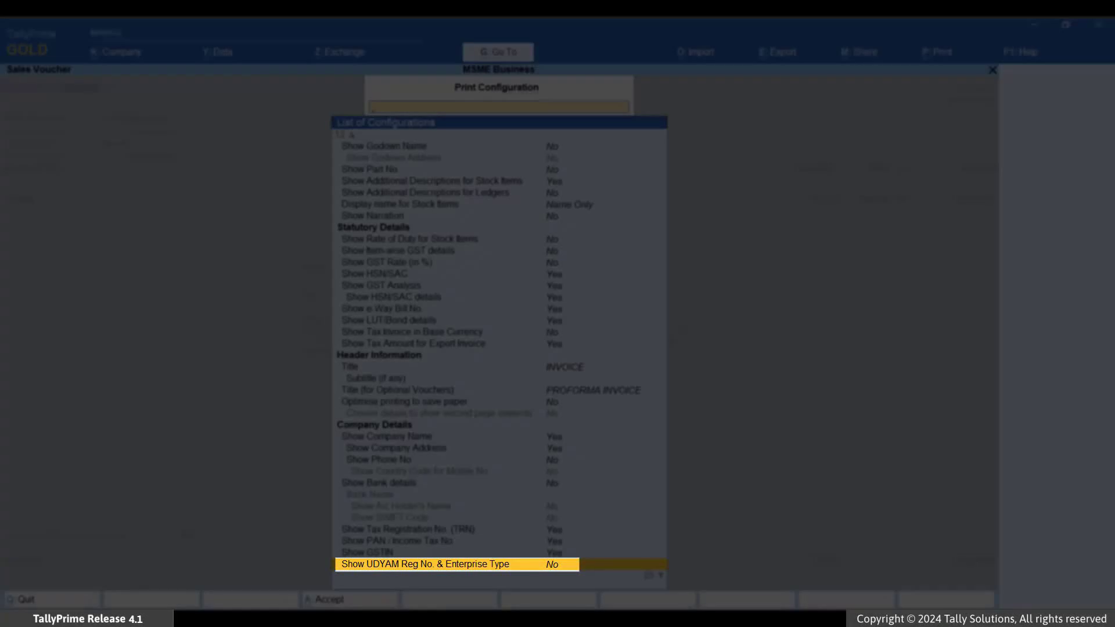
key("Return")
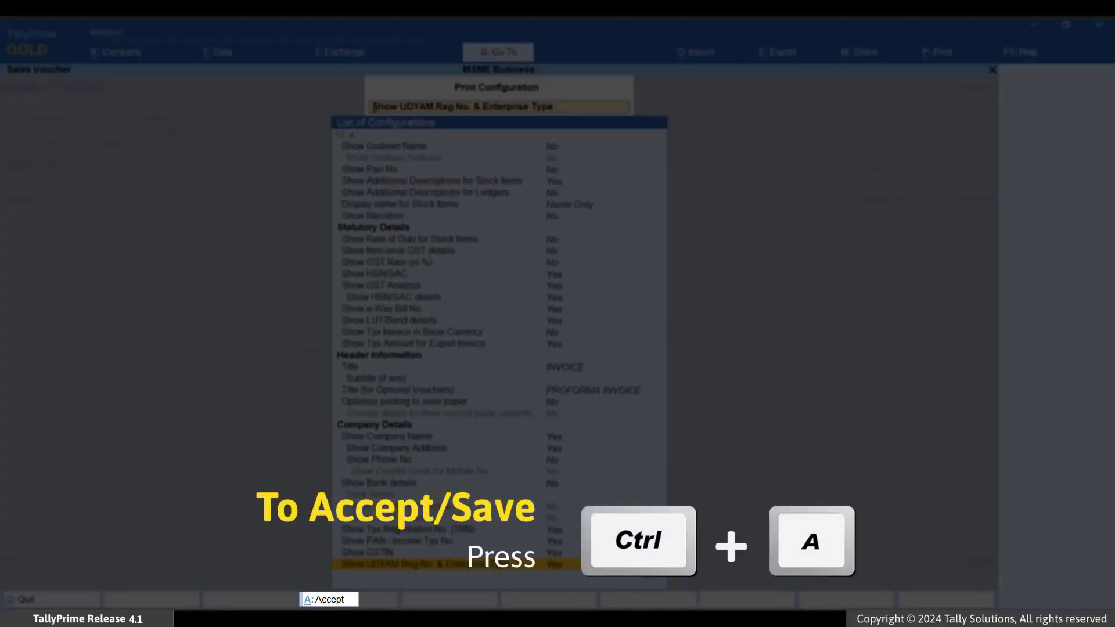
key("ctrl+a")
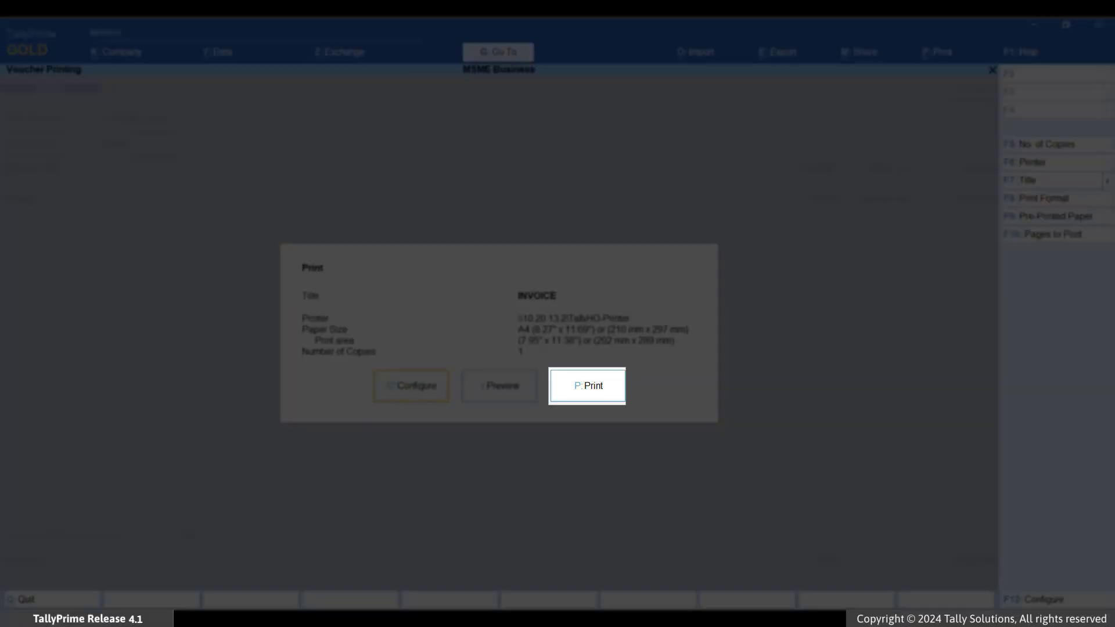
Examine the UDYAM registration details on an enlarged preview of the sales invoice and return to the voucher
key("p")
key("alt+z")
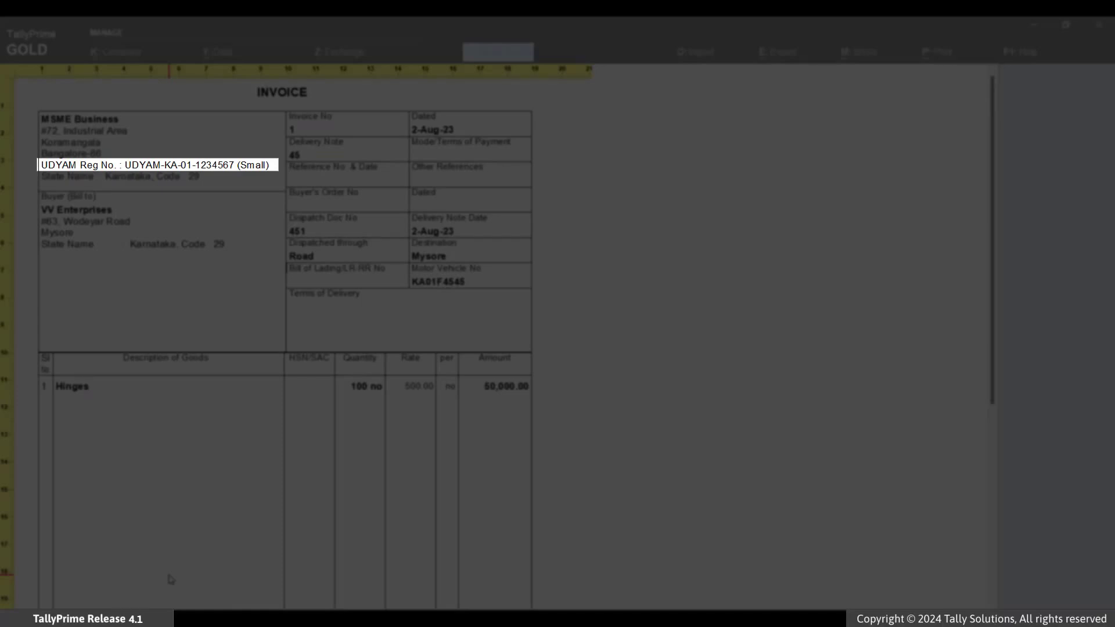
key("alt+z")
key("Escape")
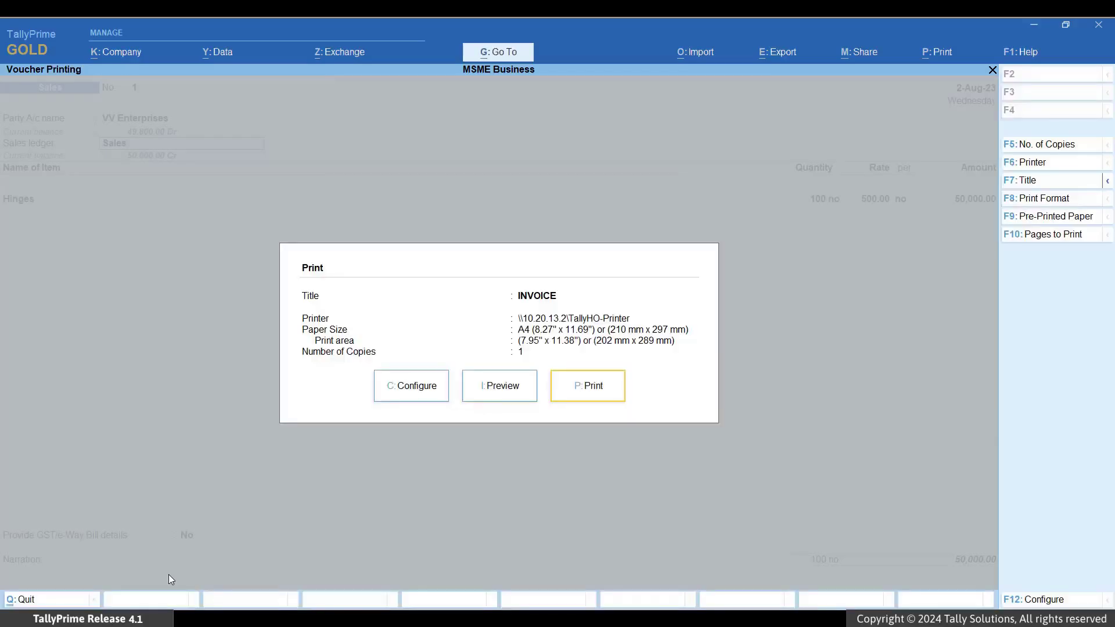
key("Escape")
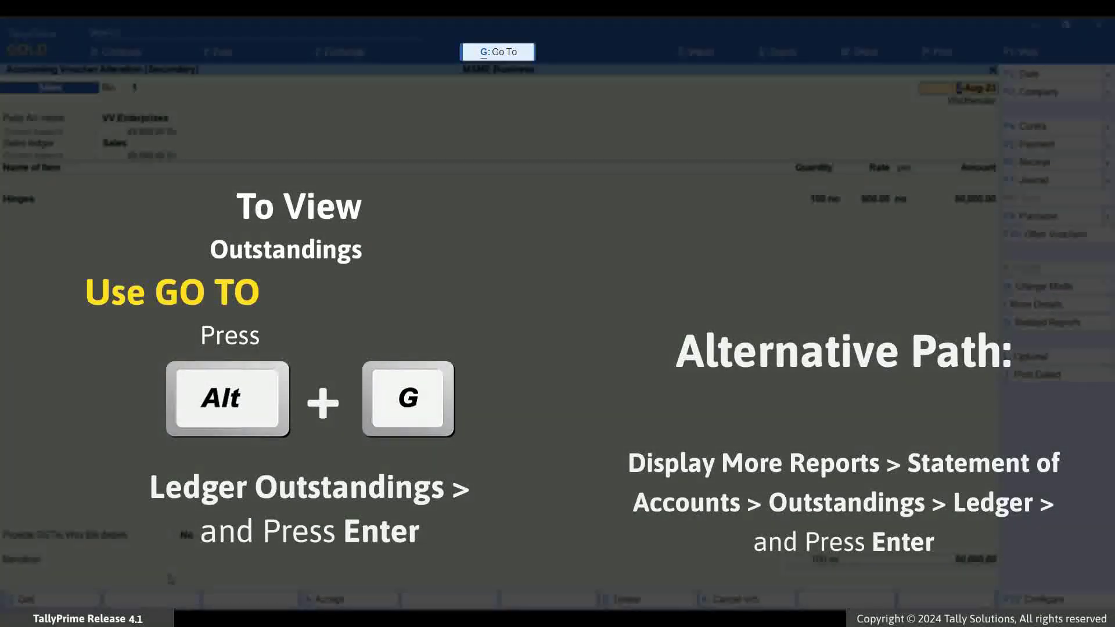
Open the Ledger Outstandings report for VV Enterprises
key("alt+g")
type("Le")
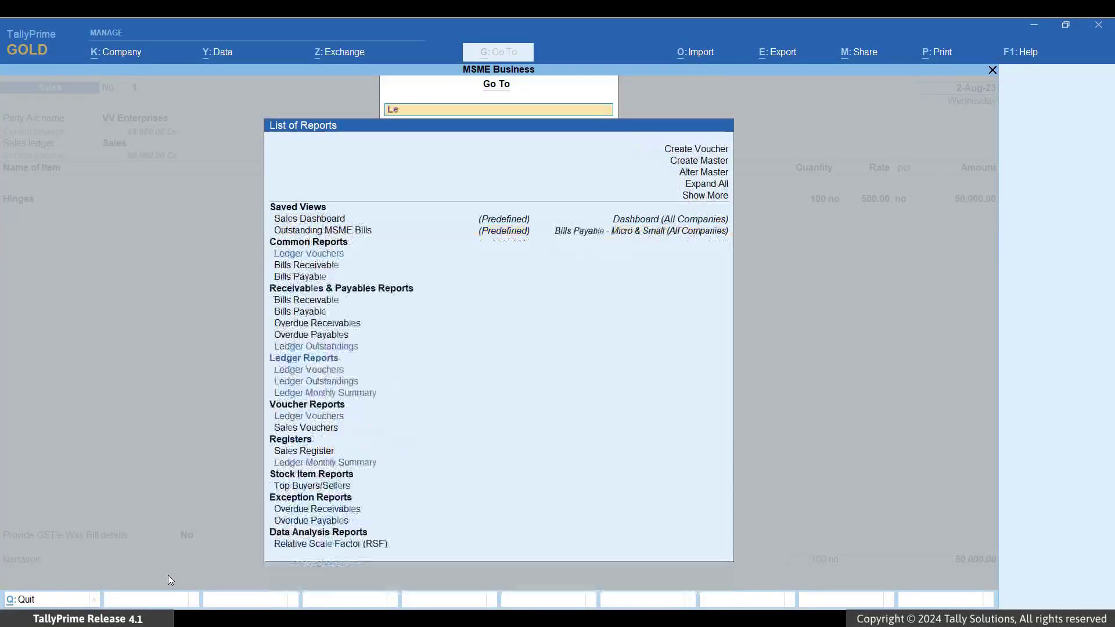
key("Down")
key("Down")
key("Down")
key("Down")
key("Down")
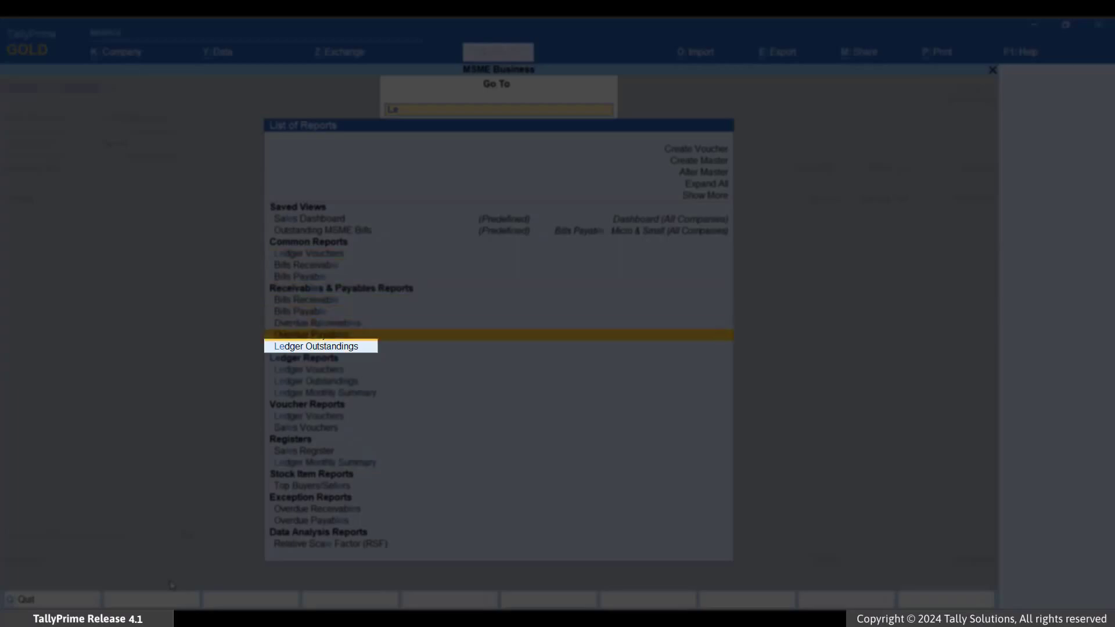
key("Return")
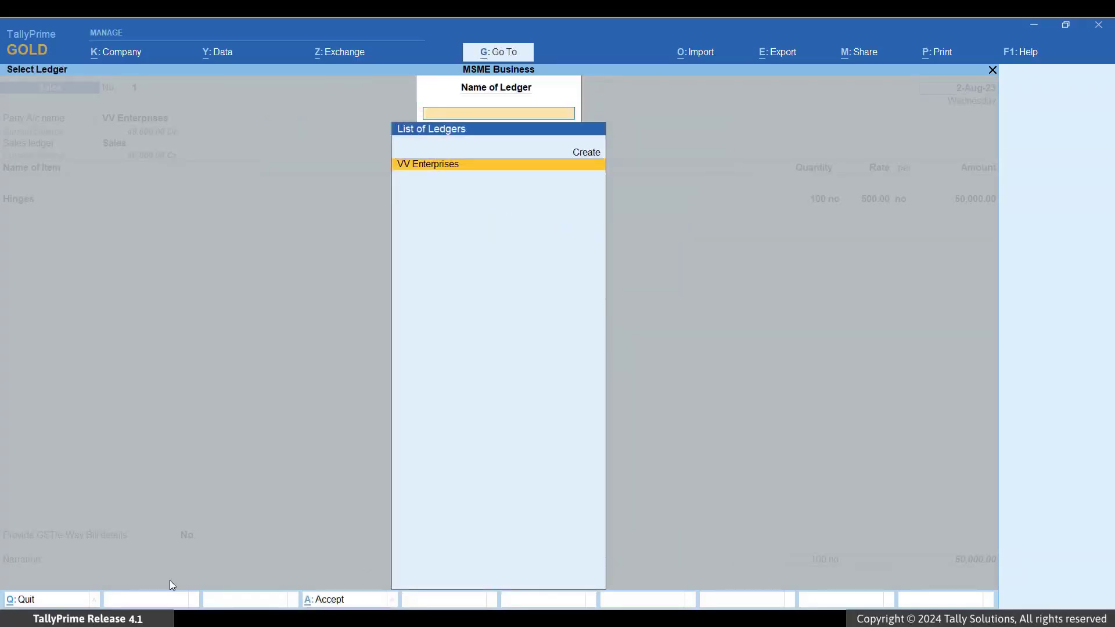
key("Return")
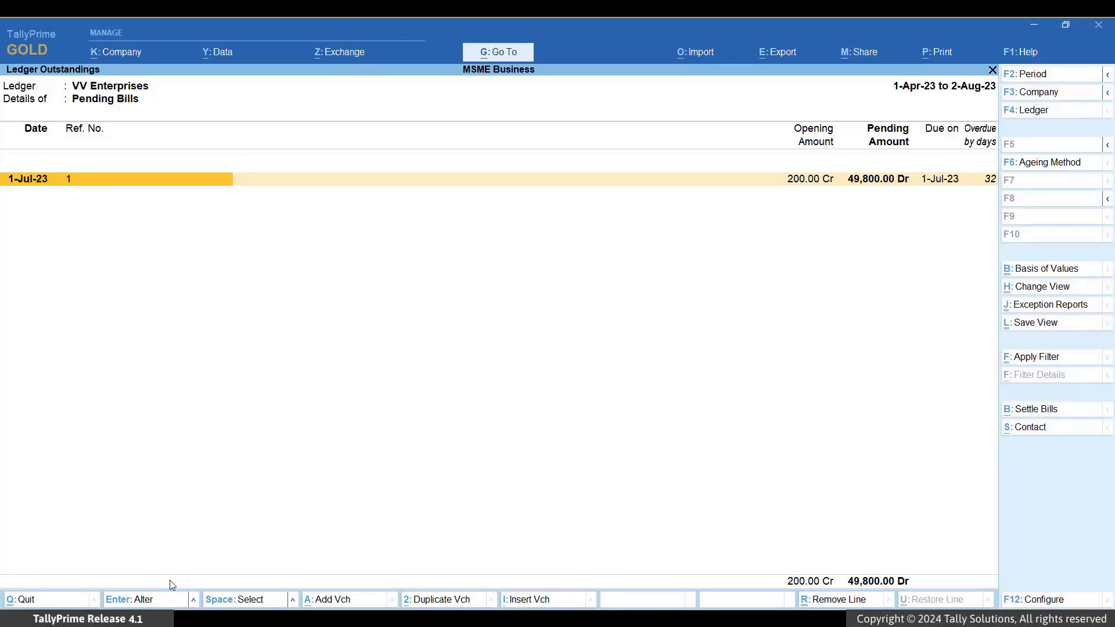
In the full list of general print configurations, set Show Udyam Reg No. & Enterprise Type for Reports to Yes and save
key("alt+p")
key("Down")
key("Down")
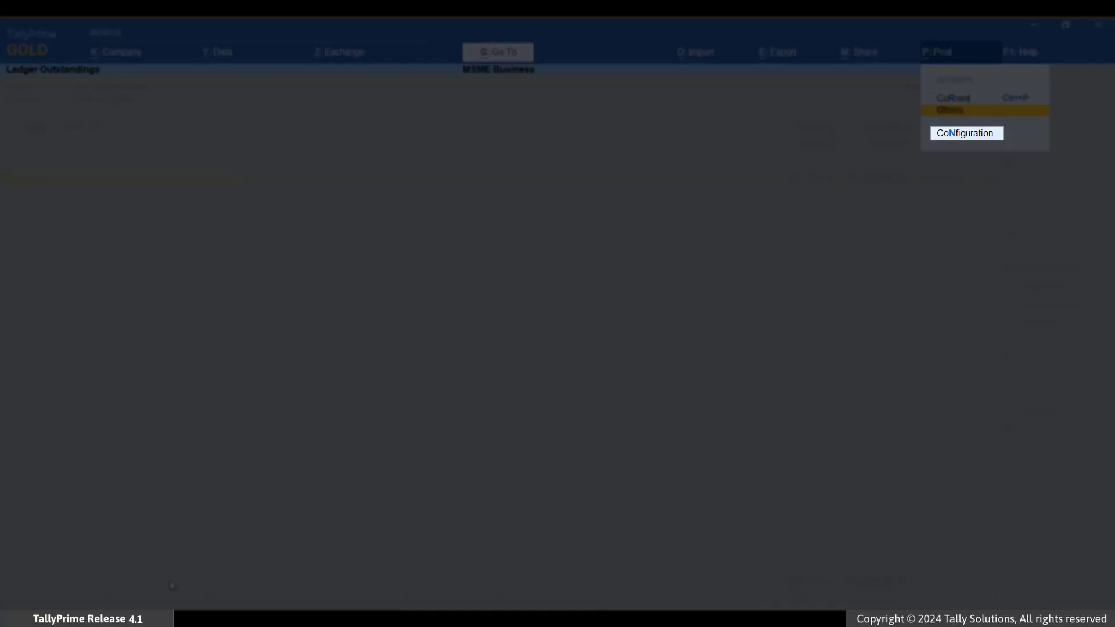
key("Return")
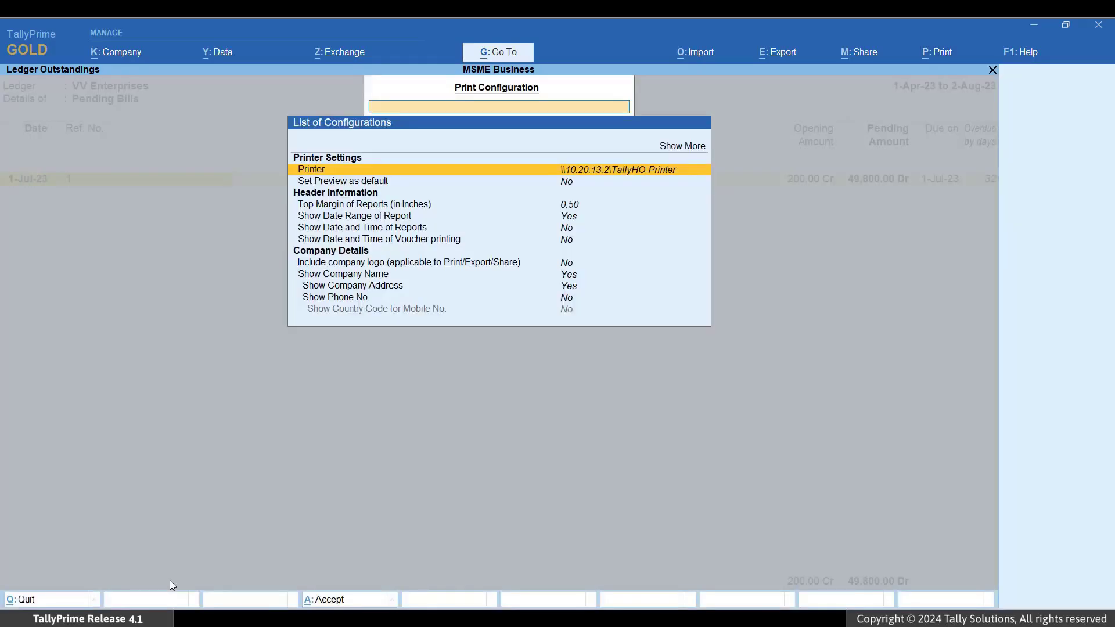
key("Up")
key("Return")
key("Down")
key("Down")
key("Down")
key("Down")
key("Down")
key("Down")
key("Down")
key("Down")
key("Down")
key("Down")
key("Down")
key("Down")
key("Down")
key("Down")
key("Down")
key("Down")
key("Down")
key("Down")
key("Down")
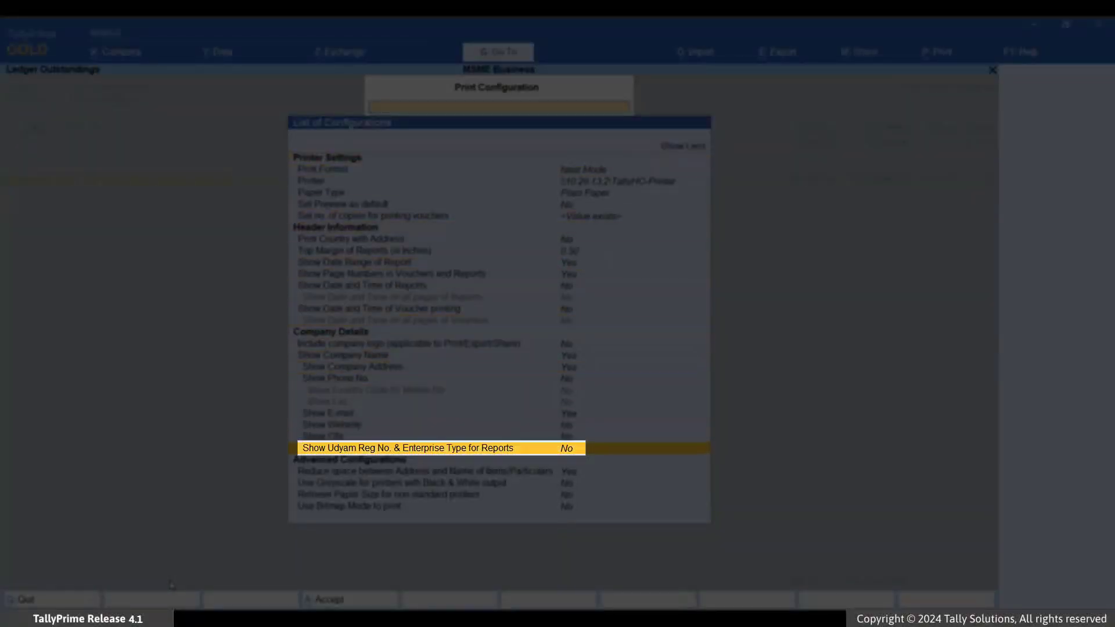
key("Return")
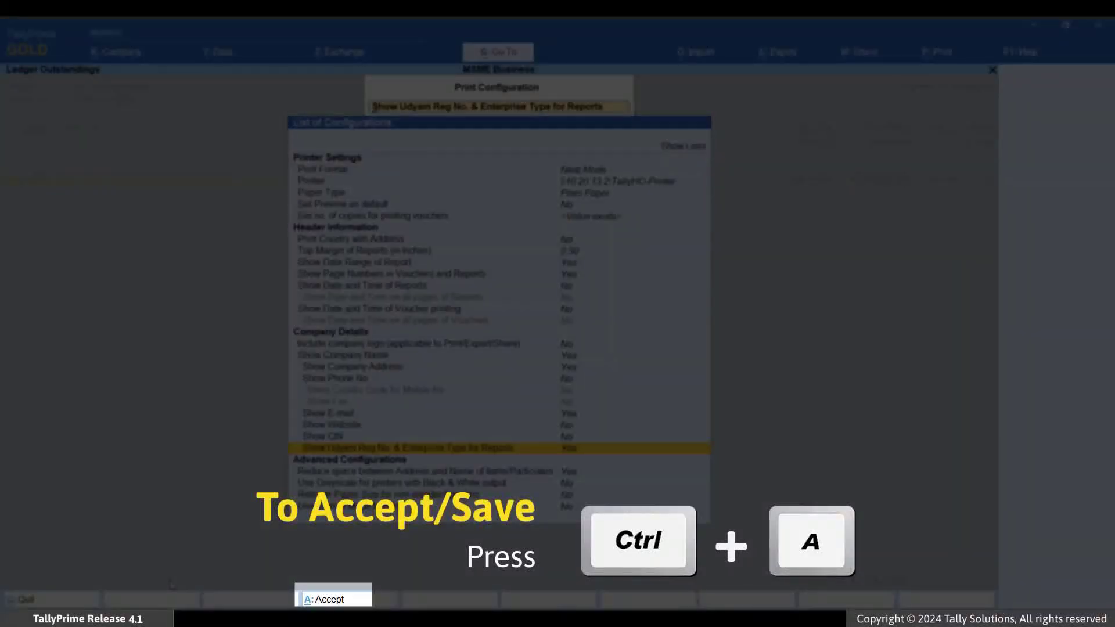
key("ctrl+a")
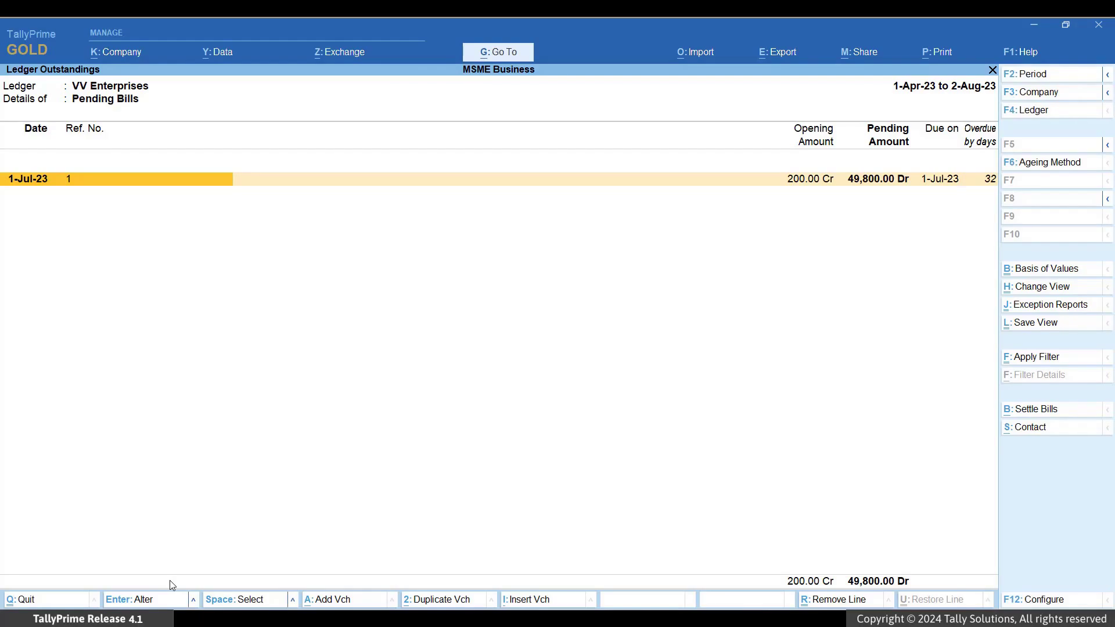
In the print configuration of the current outstandings report, set Report Type to Reminder Letter, save, and preview the letter
key("alt+p")
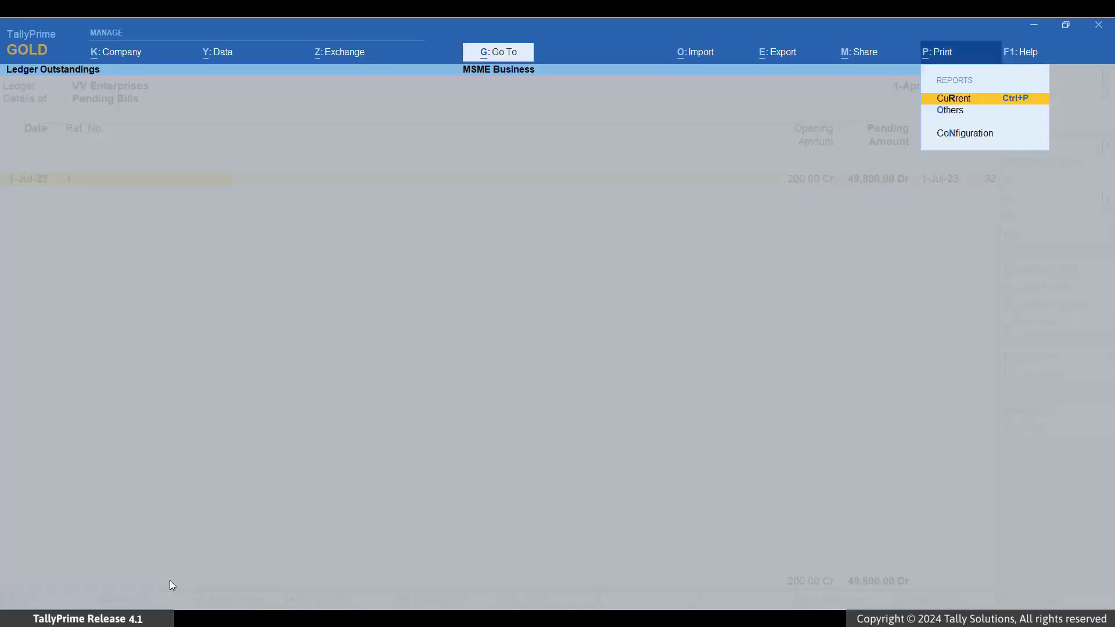
key("r")
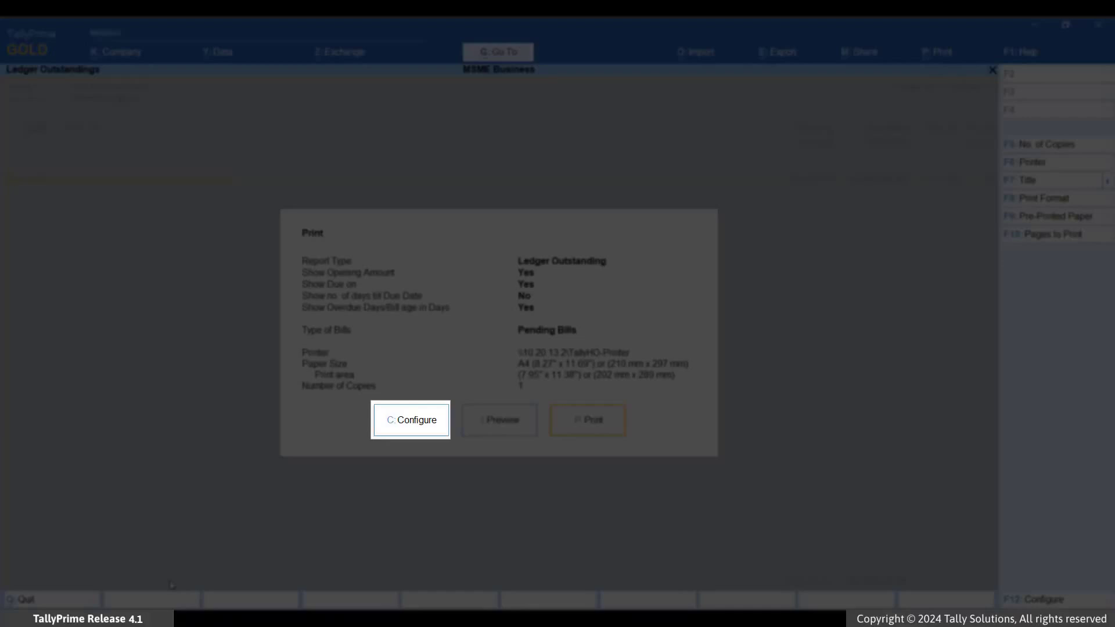
key("c")
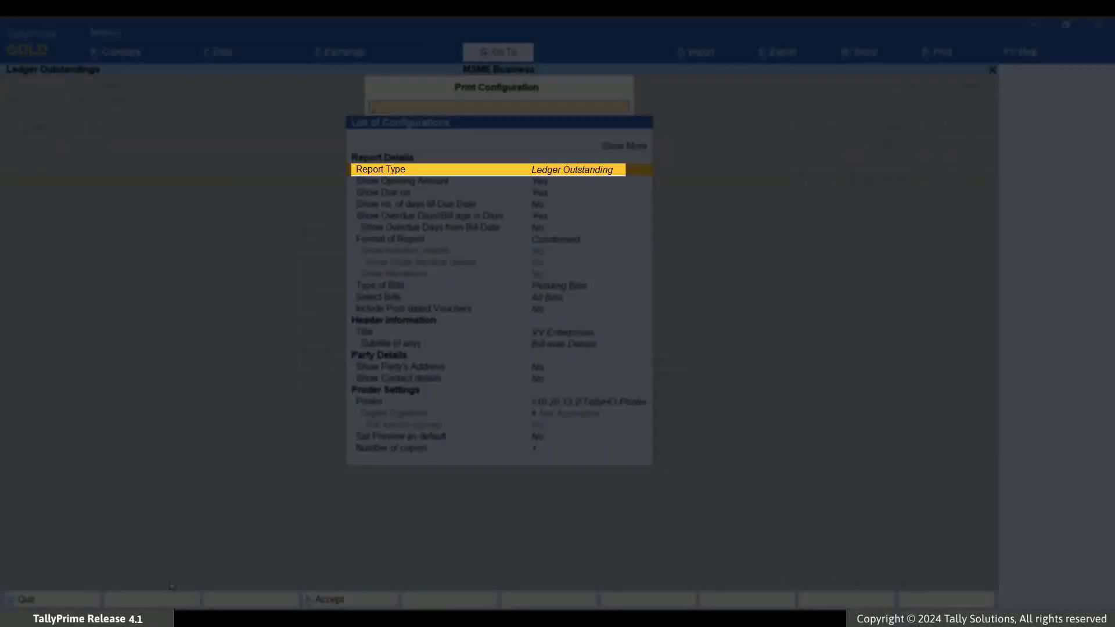
key("Return")
key("Down")
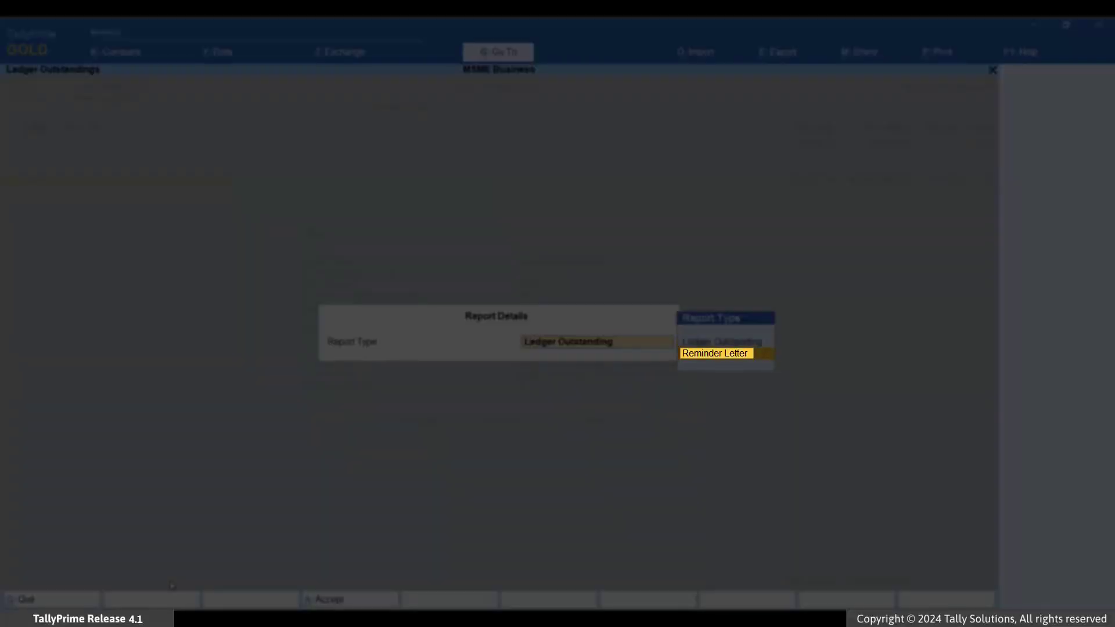
key("Return")
key("Return")
key("Return")
key("Return")
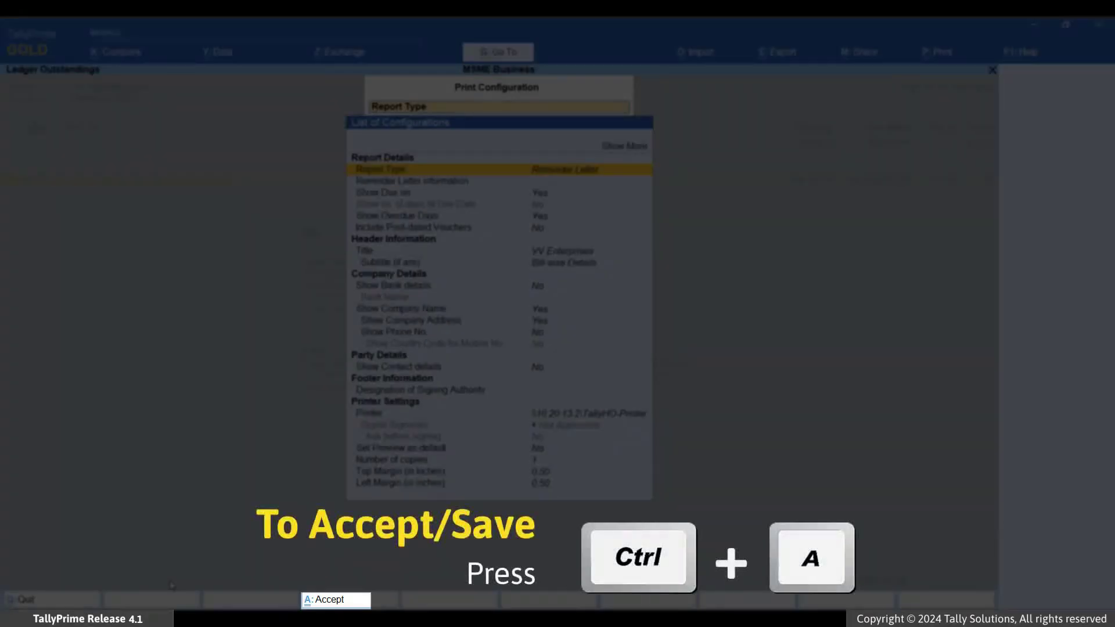
key("ctrl+a")
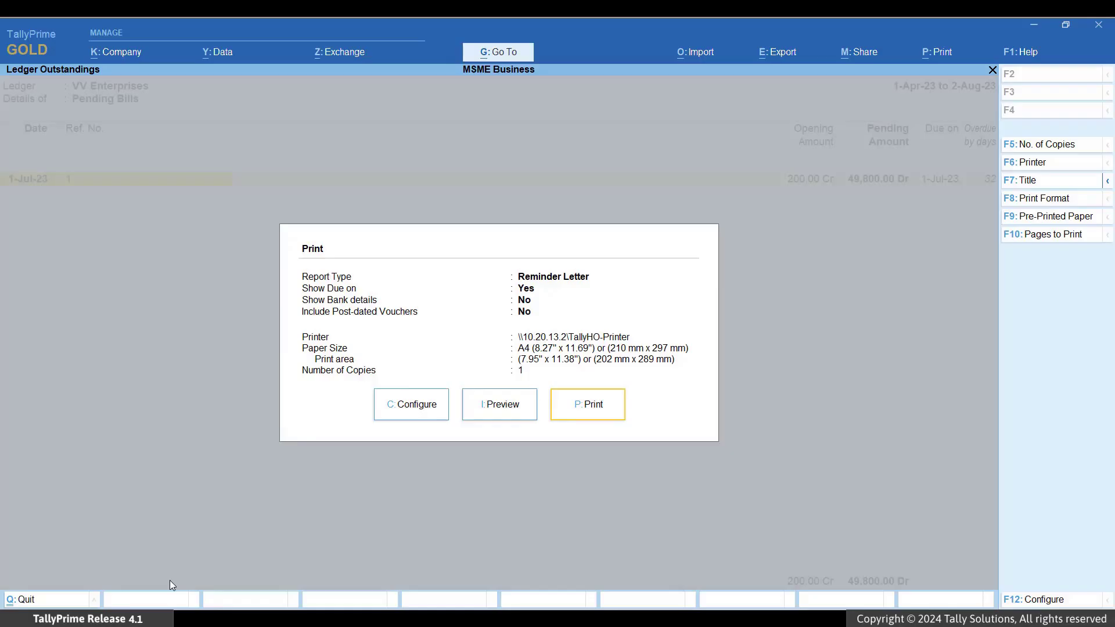
key("i")
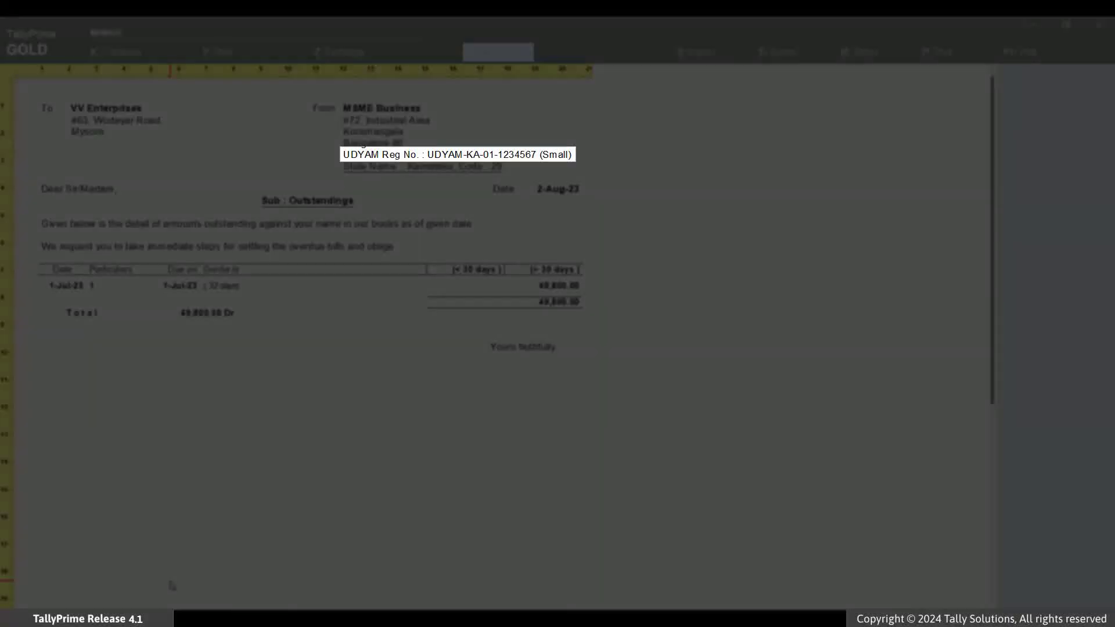